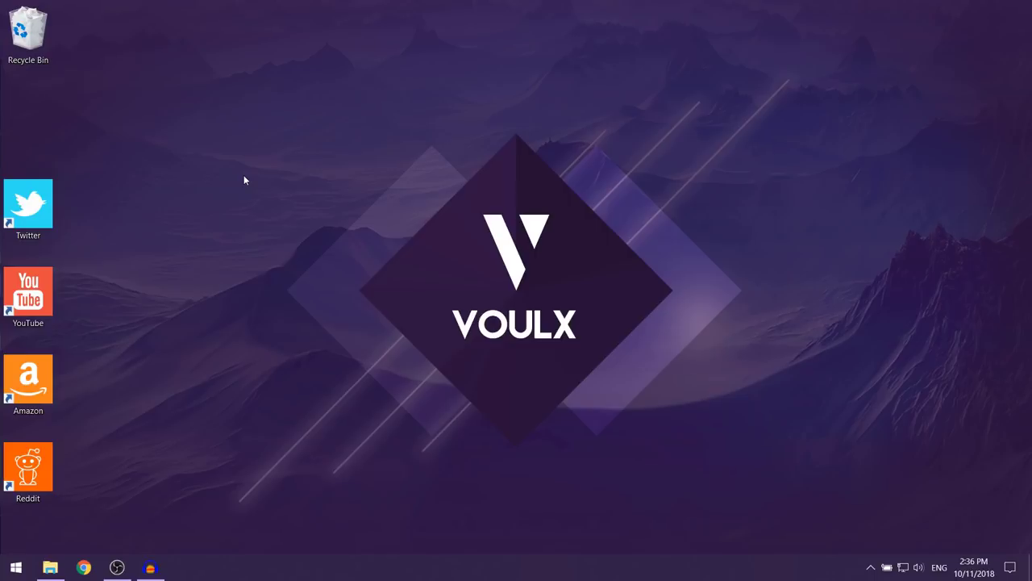
pyautogui.rightClick(244, 179)
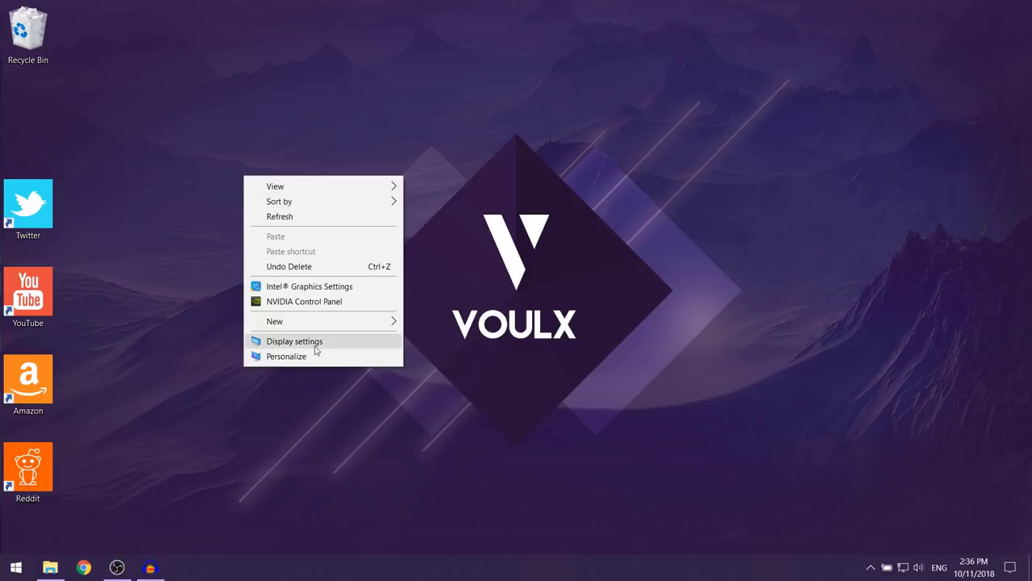
pyautogui.moveTo(325, 324)
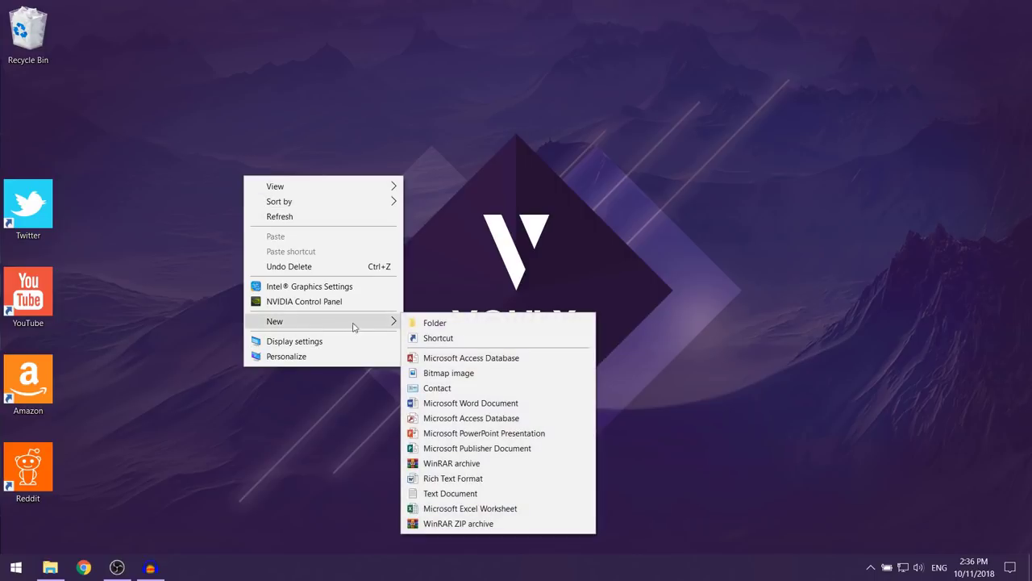
pyautogui.click(440, 338)
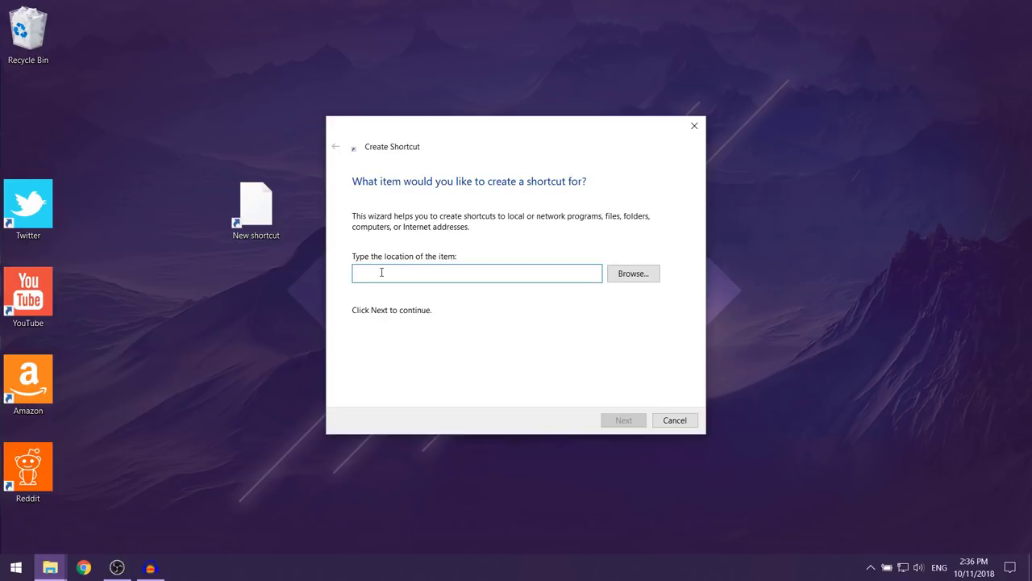
pyautogui.write('www.faceb')
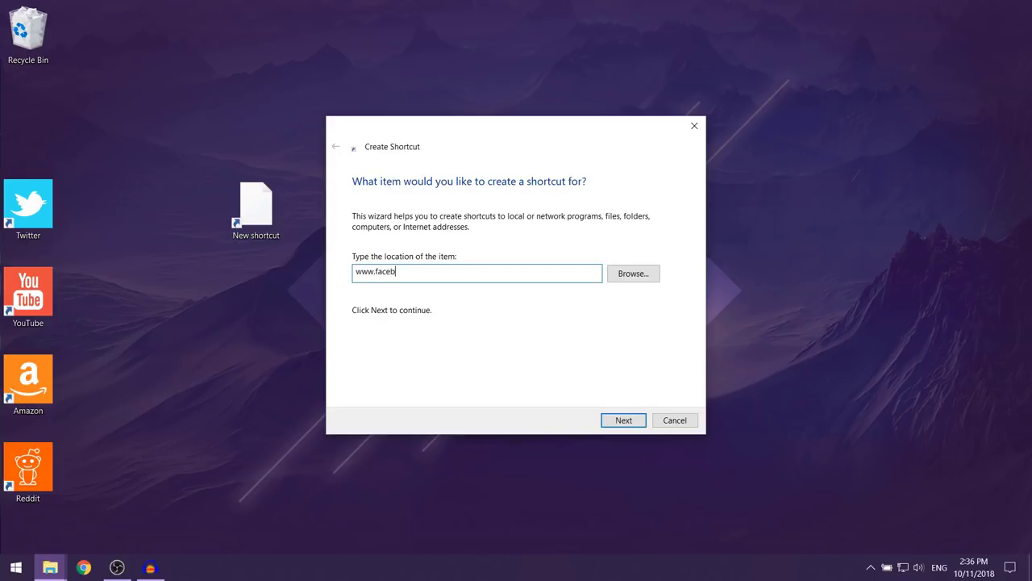
pyautogui.write('ook.com')
pyautogui.click(84, 568)
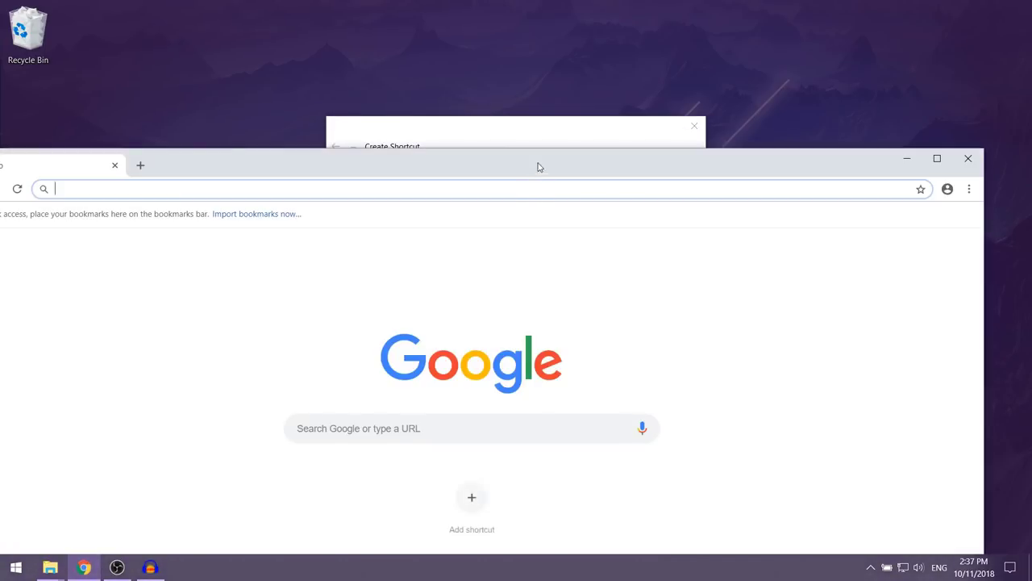
# Load facebook.com in Google Chrome
pyautogui.doubleClick(539, 166)
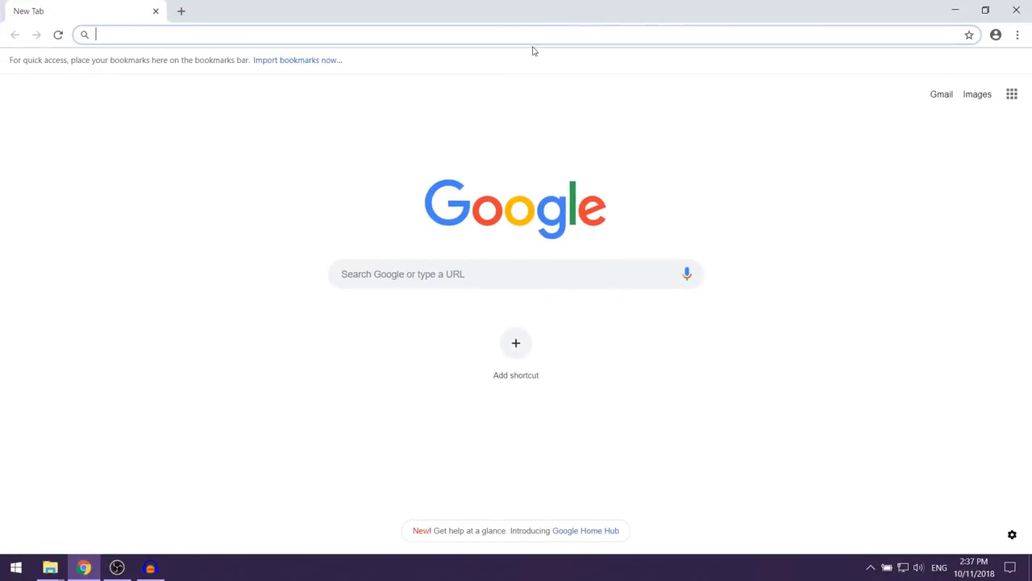
pyautogui.write('facebook.com')
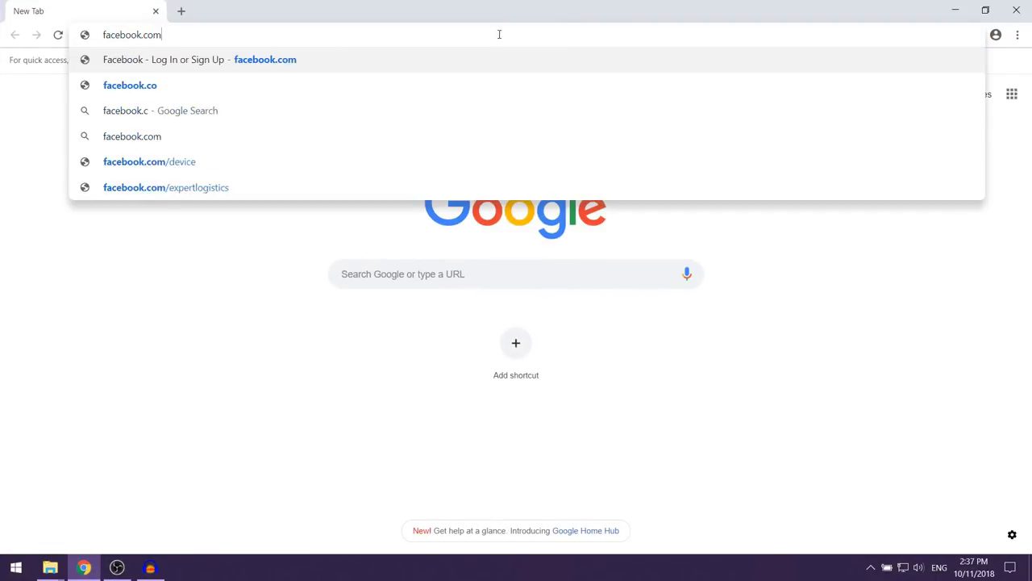
pyautogui.press('Return')
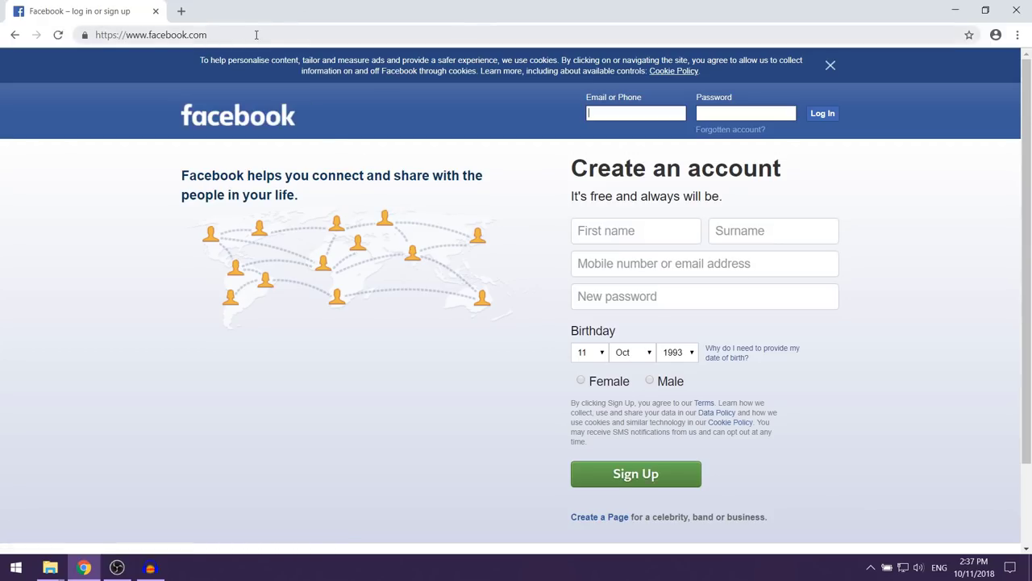
pyautogui.click(257, 34)
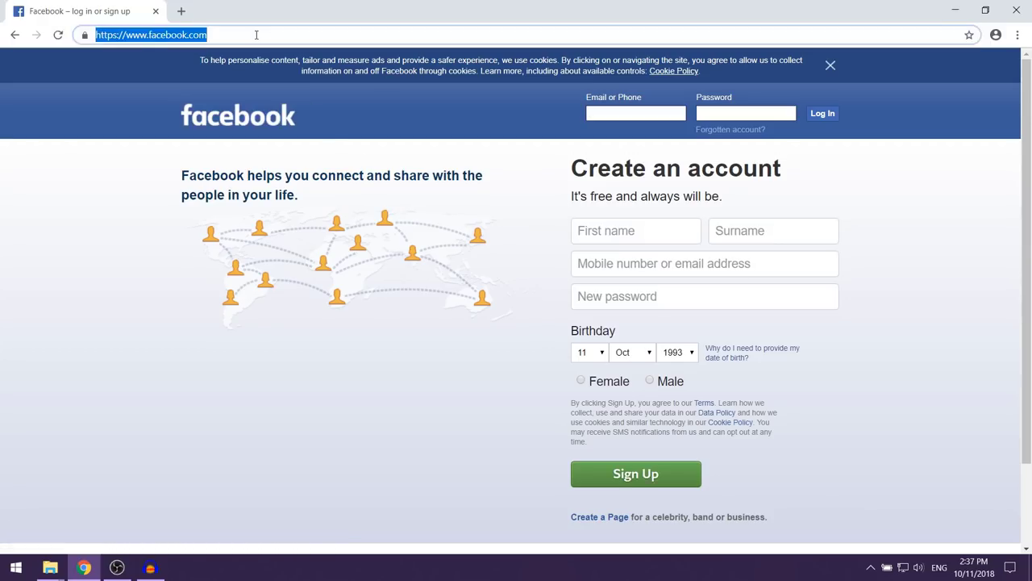
pyautogui.rightClick(190, 39)
pyautogui.click(232, 116)
pyautogui.click(954, 10)
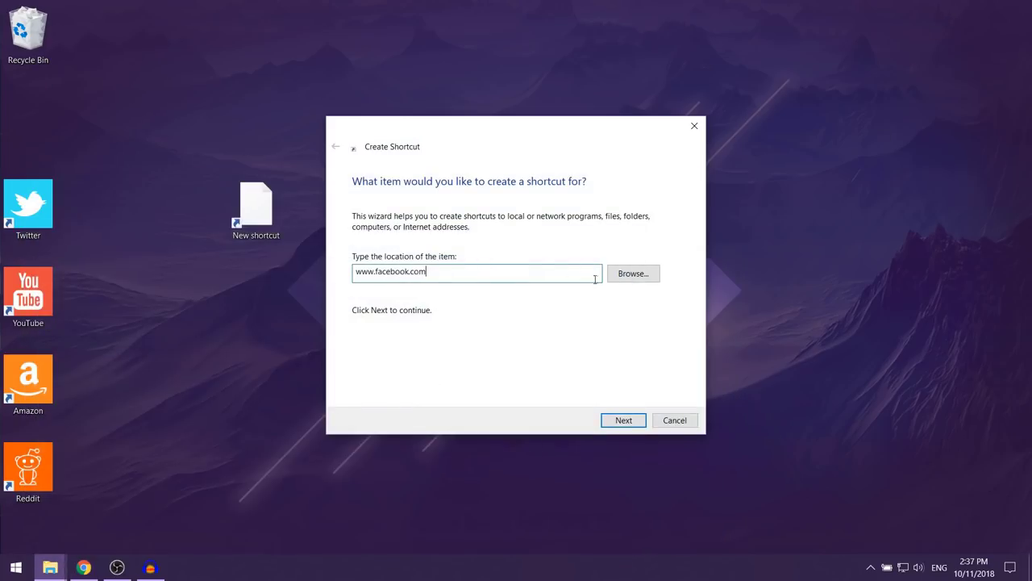
pyautogui.doubleClick(465, 272)
pyautogui.rightClick(467, 272)
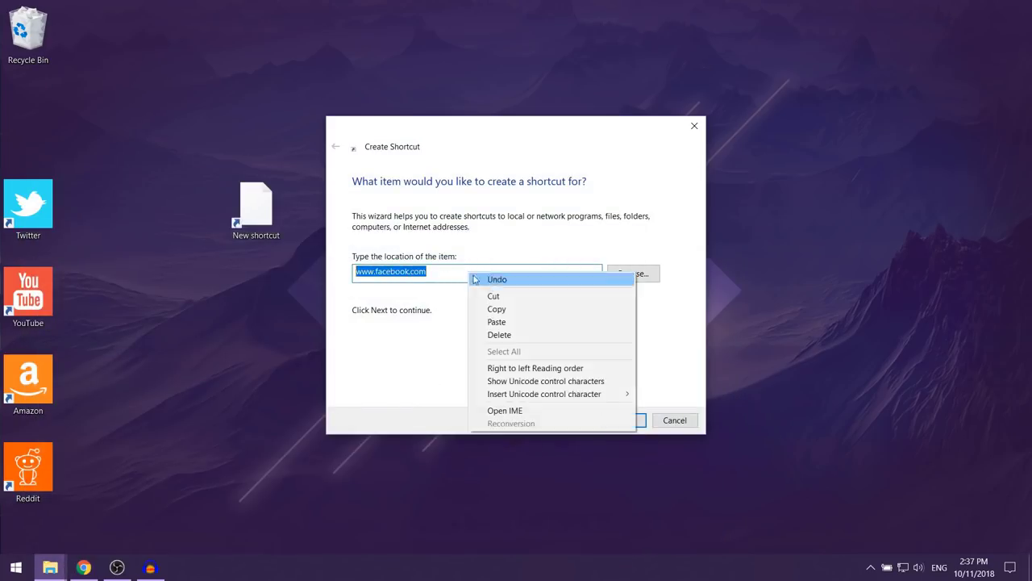
pyautogui.click(513, 325)
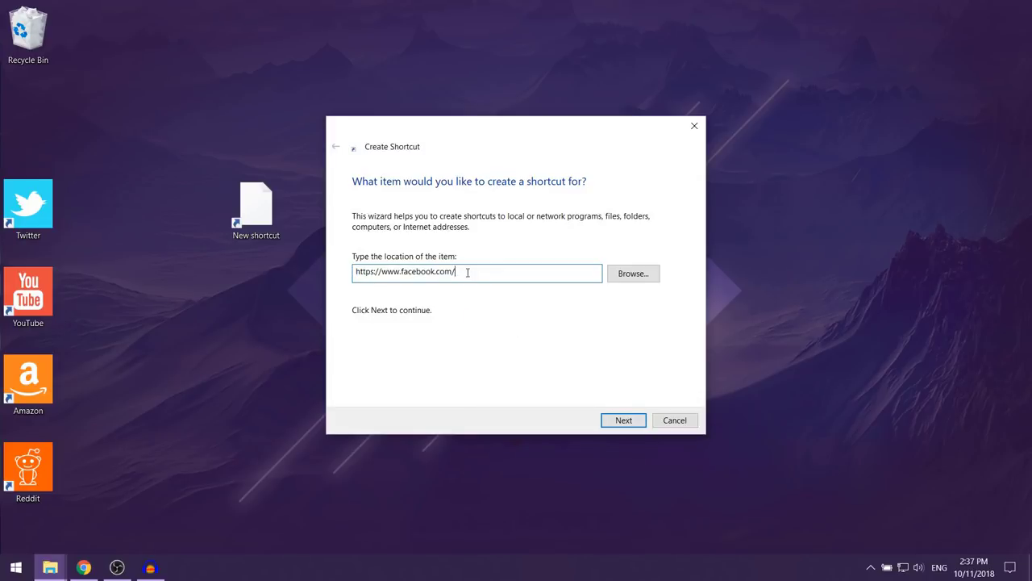
# Name the shortcut Facebook and finish the wizard
pyautogui.click(624, 420)
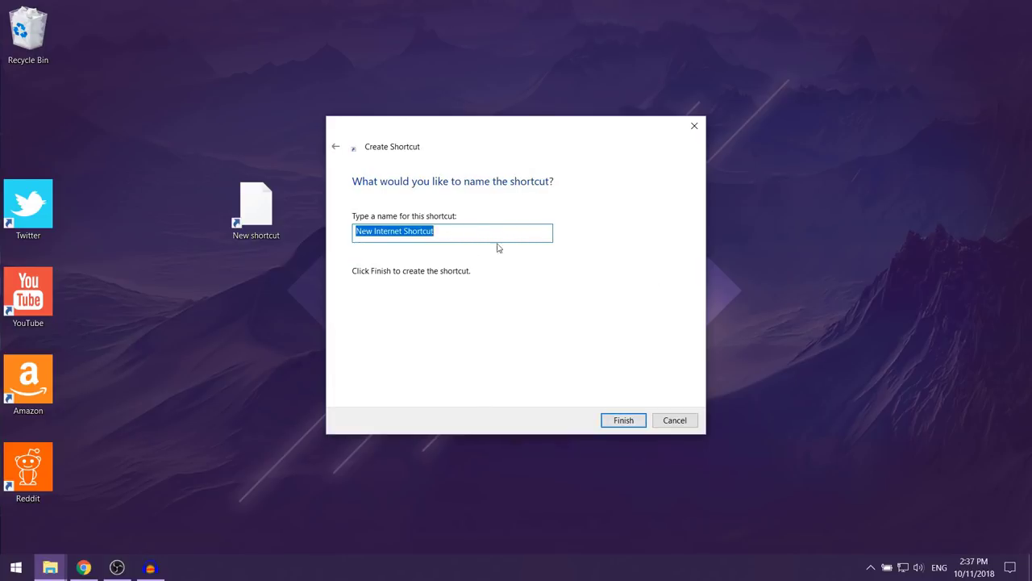
pyautogui.write('Facebook')
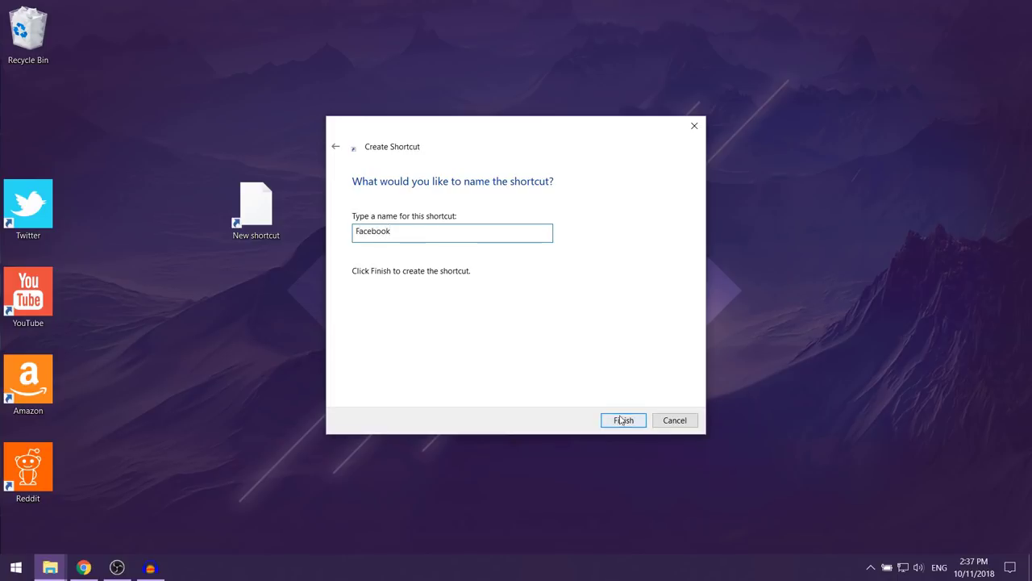
pyautogui.click(624, 417)
pyautogui.click(331, 300)
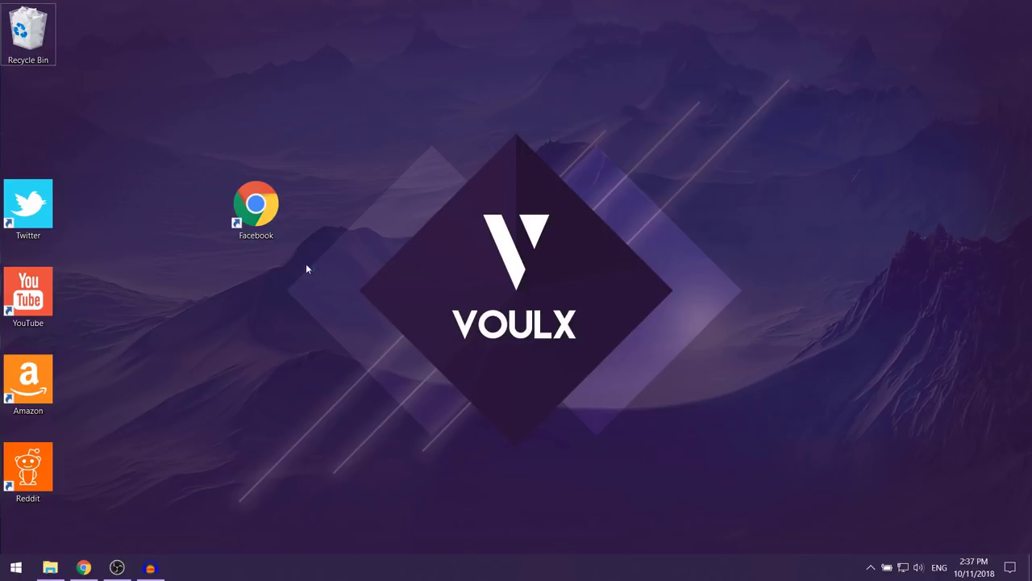
pyautogui.moveTo(275, 234); pyautogui.dragTo(204, 171)
pyautogui.click(303, 368)
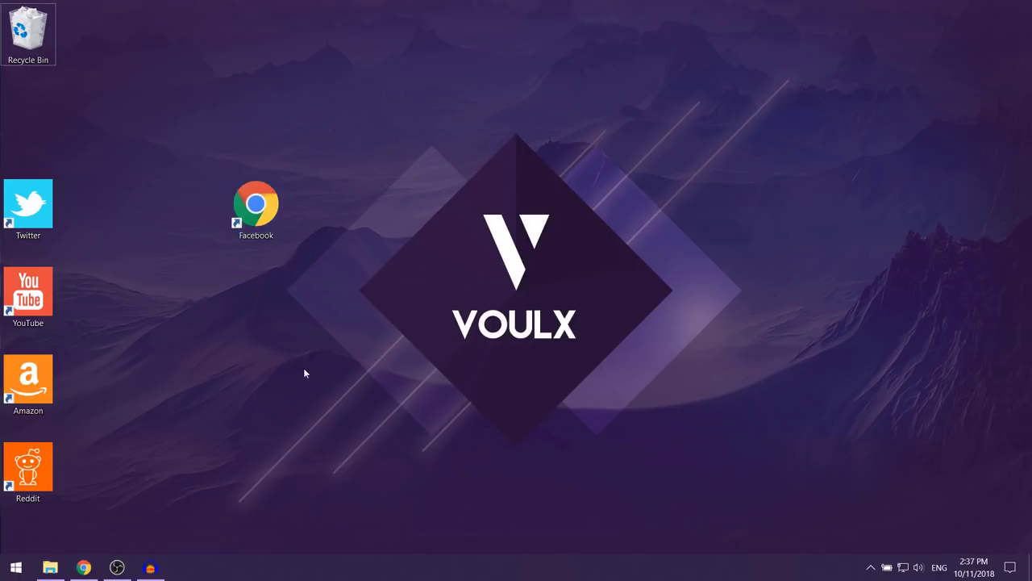
pyautogui.doubleClick(246, 227)
# Open the pasted download200.com Icon Set 1 page and download Icon Set 1.zip from its servers
pyautogui.click(84, 567)
pyautogui.rightClick(420, 39)
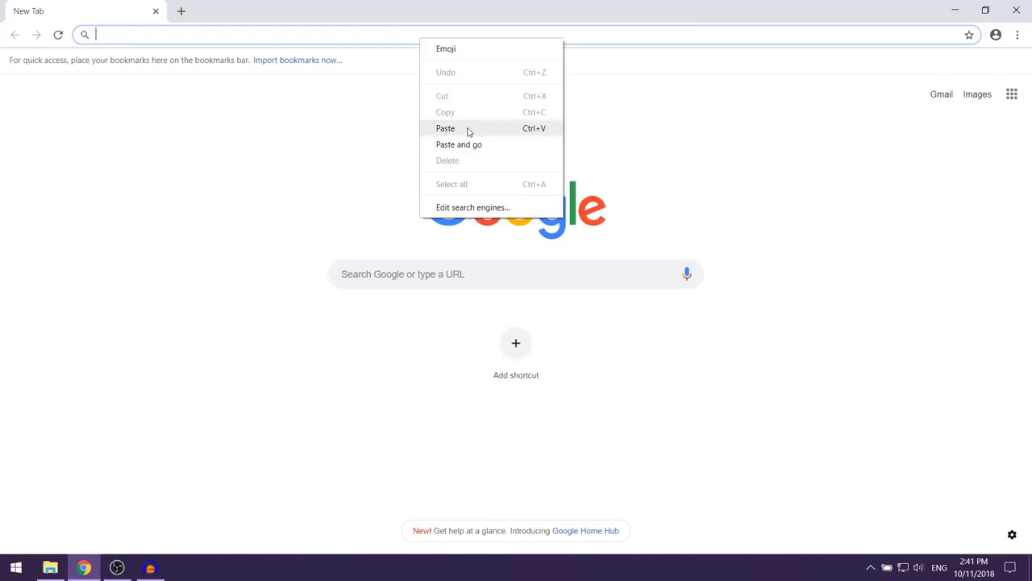
pyautogui.click(468, 143)
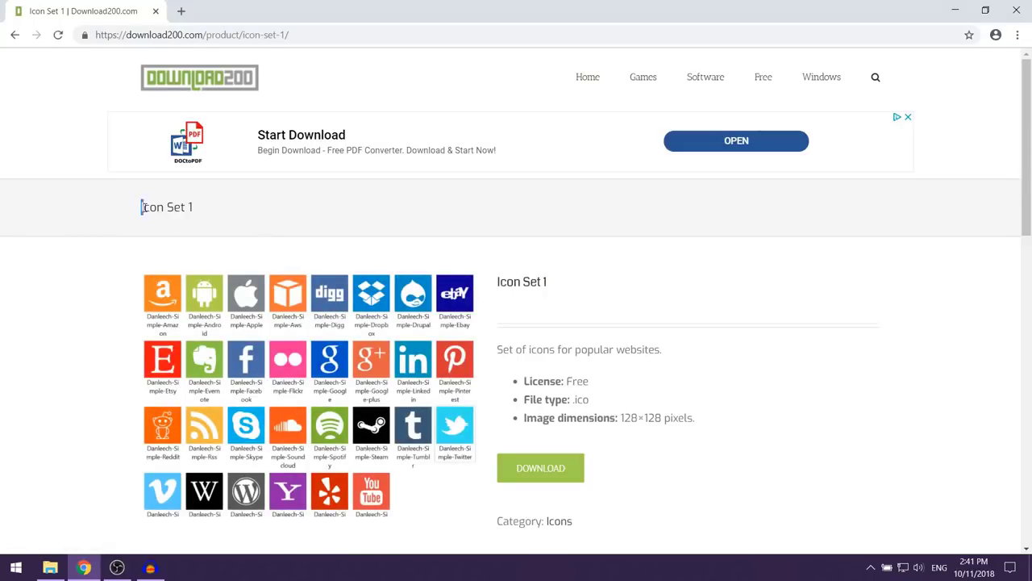
pyautogui.moveTo(142, 209); pyautogui.dragTo(206, 213)
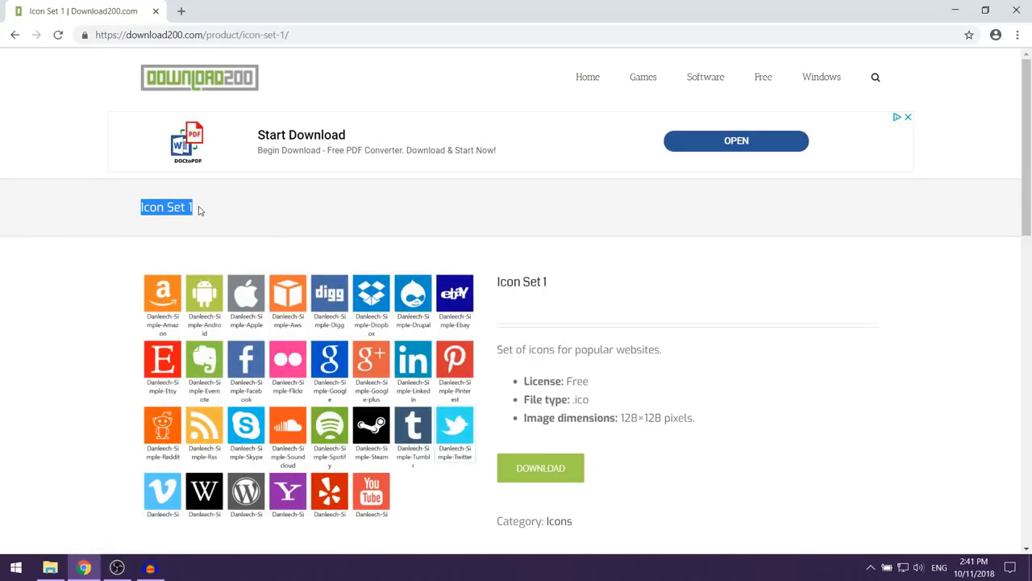
pyautogui.click(293, 247)
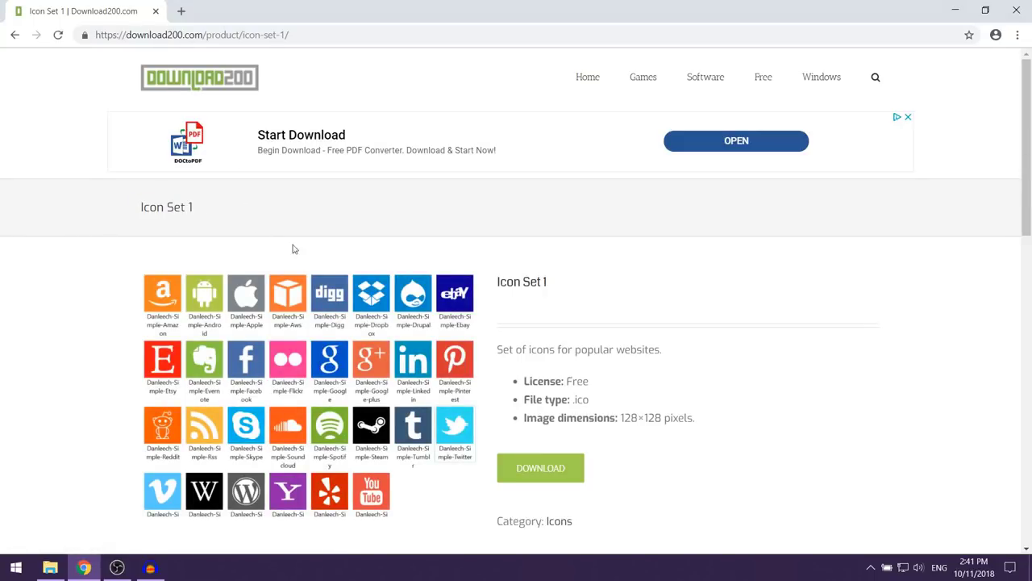
pyautogui.click(567, 479)
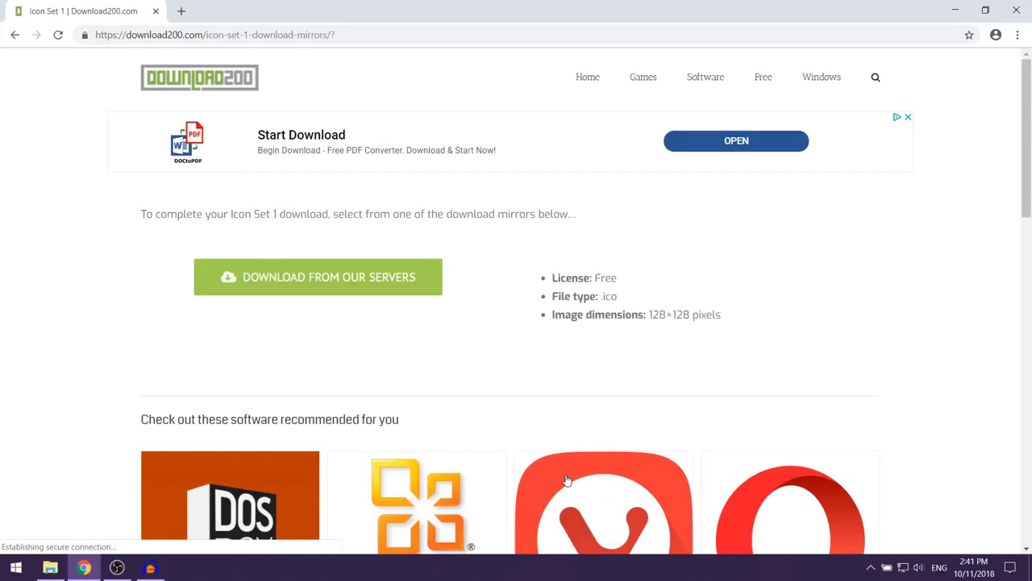
pyautogui.click(393, 280)
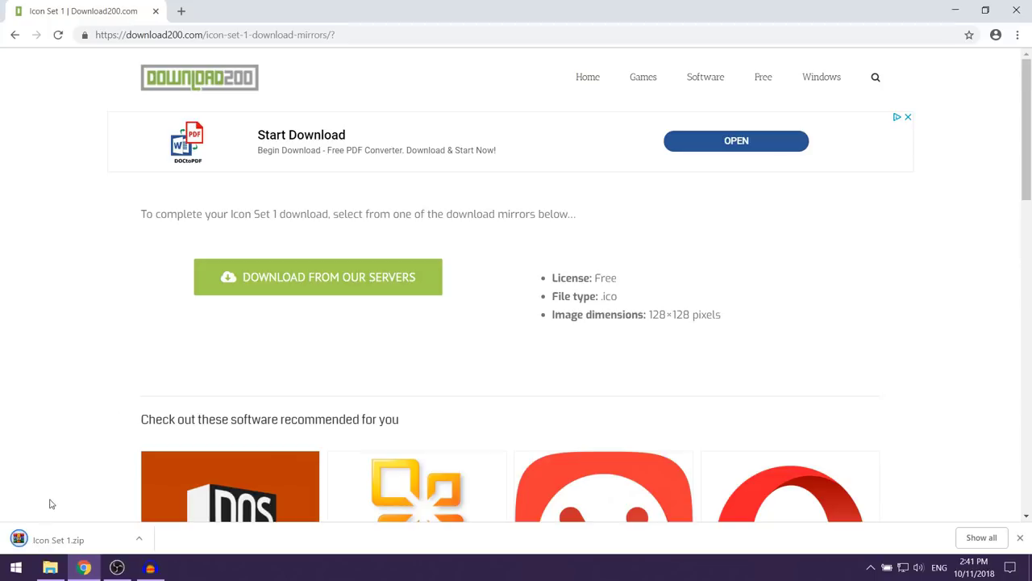
# Drag Icon Set 1.zip onto the desktop, hide Chrome, and place the archive top-right
pyautogui.moveTo(508, 4); pyautogui.dragTo(790, 9)
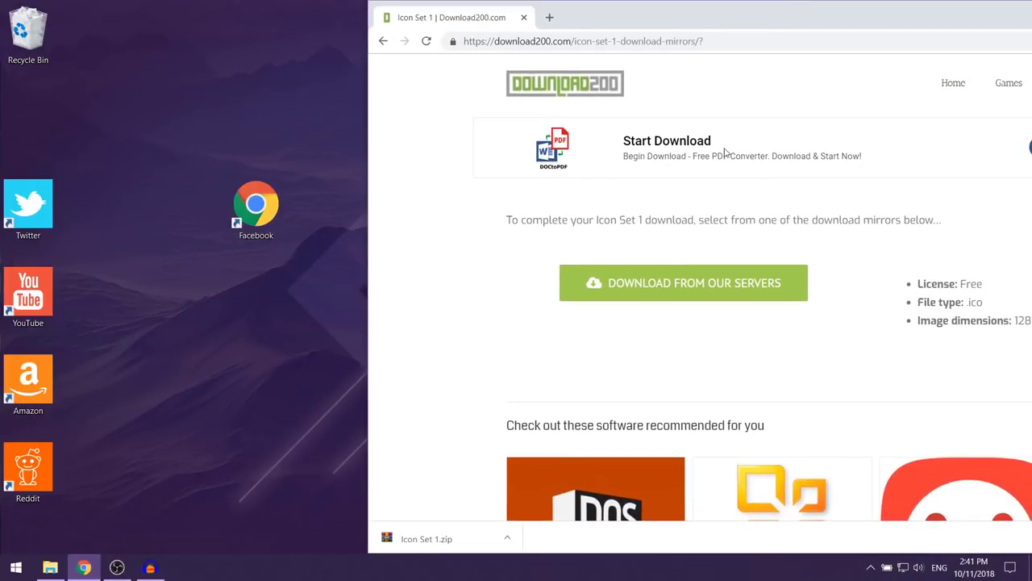
pyautogui.moveTo(484, 530); pyautogui.dragTo(335, 355)
pyautogui.moveTo(906, 29); pyautogui.dragTo(532, 45)
pyautogui.click(798, 46)
pyautogui.moveTo(531, 245); pyautogui.dragTo(908, 137)
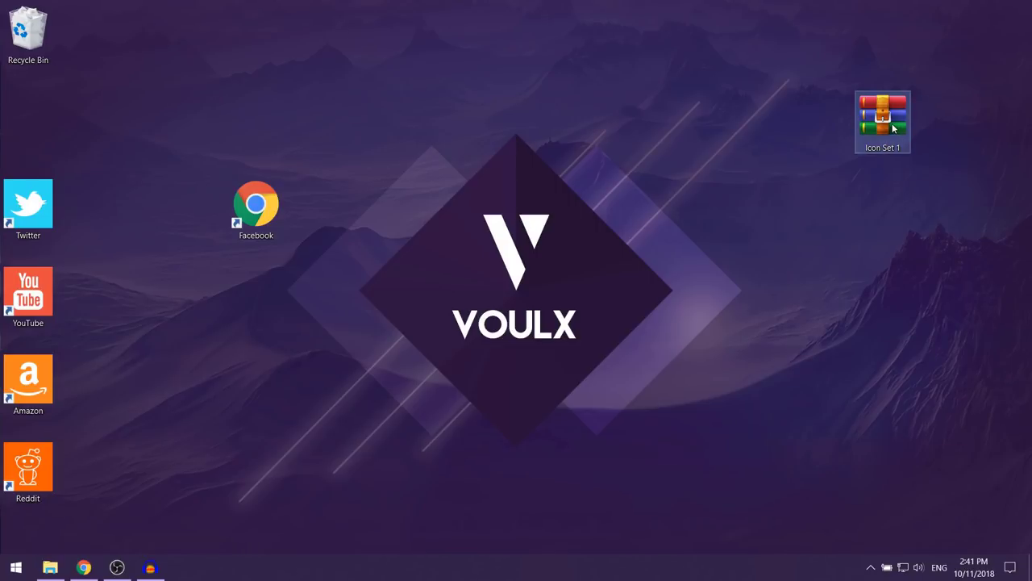
pyautogui.doubleClick(892, 127)
# Drag Danleech-Simple-Facebook.ico out of Icon Set 1.zip onto the desktop
pyautogui.moveTo(477, 46); pyautogui.dragTo(812, 45)
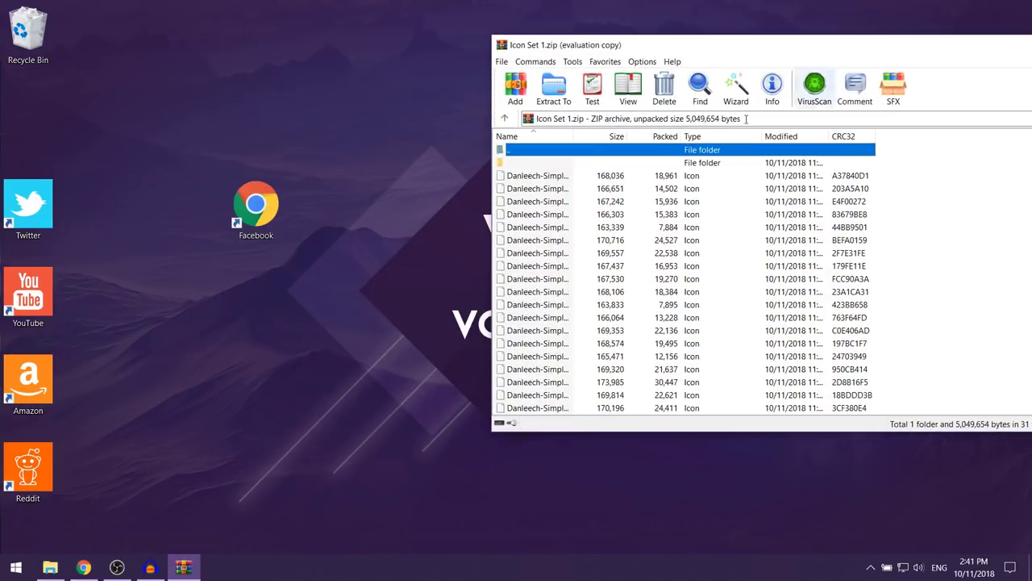
pyautogui.scroll(-5, 613, 242)
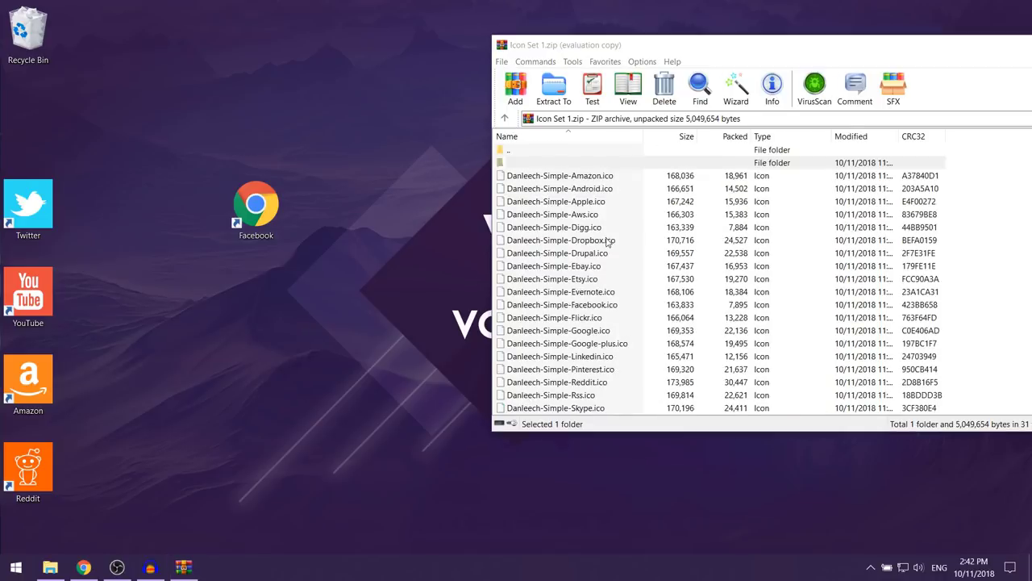
pyautogui.scroll(-3, 608, 242)
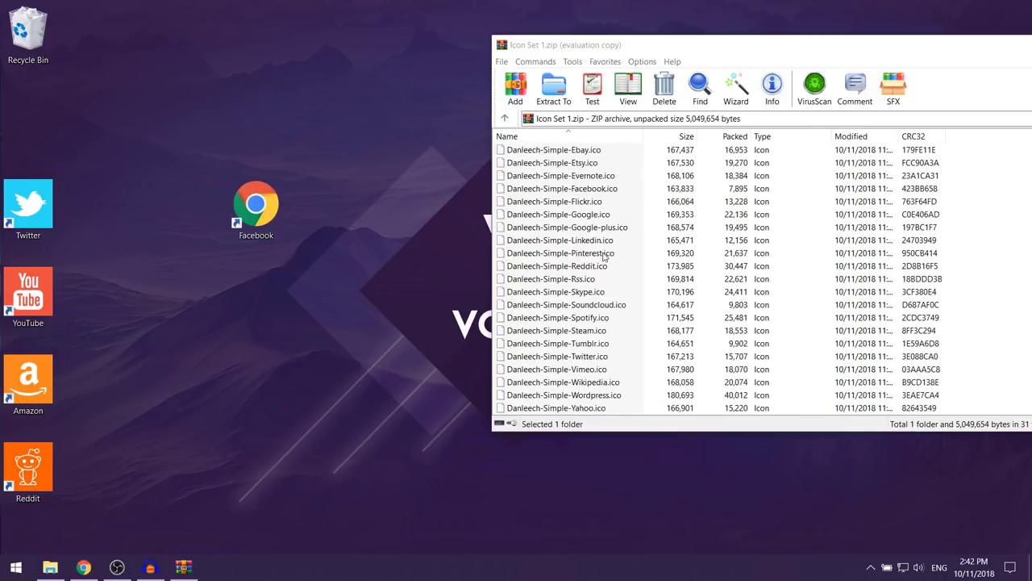
pyautogui.scroll(-1, 605, 255)
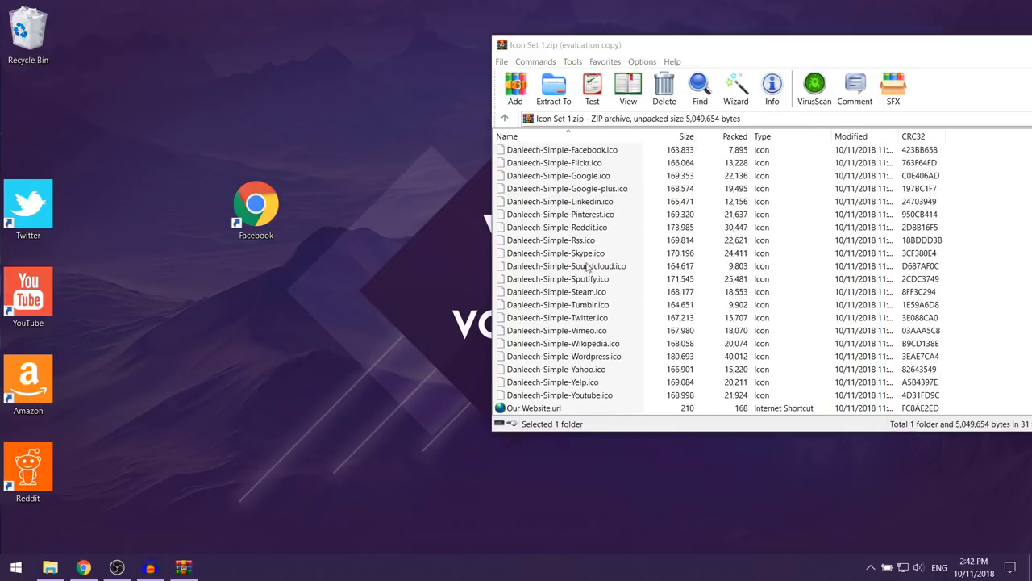
pyautogui.scroll(4, 588, 268)
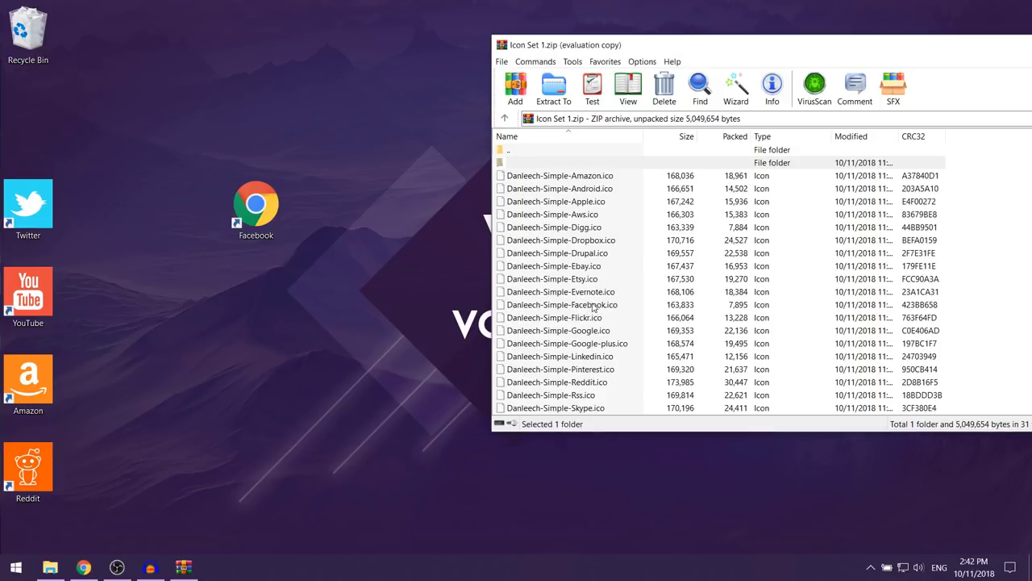
pyautogui.moveTo(581, 307); pyautogui.dragTo(429, 156)
pyautogui.moveTo(382, 102); pyautogui.dragTo(381, 96)
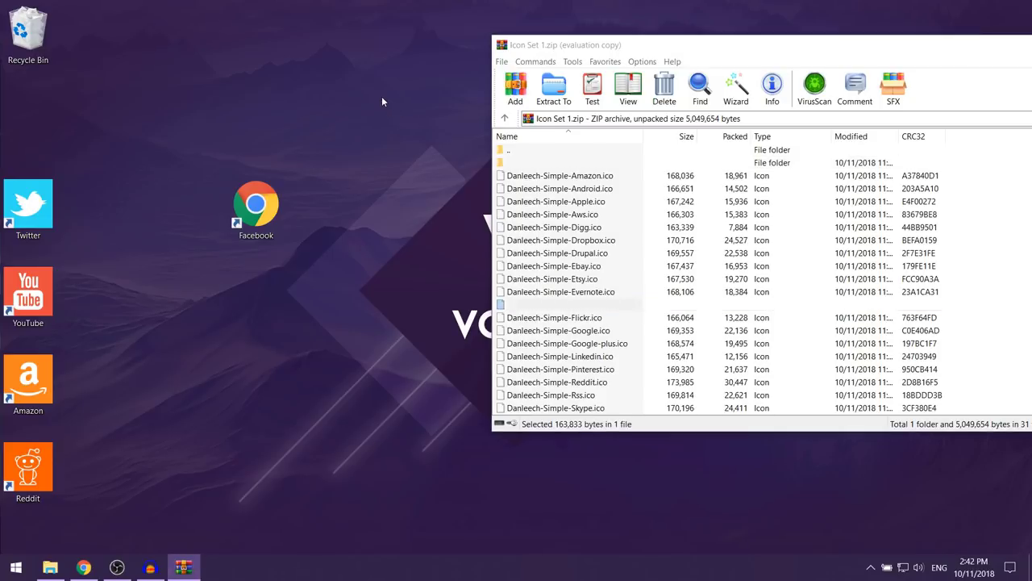
pyautogui.moveTo(371, 139); pyautogui.dragTo(432, 157)
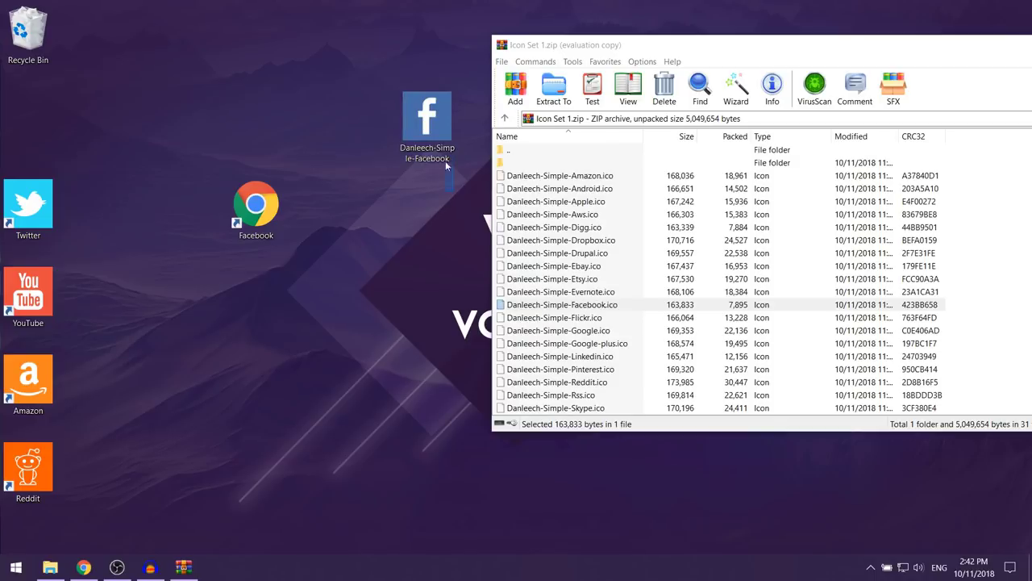
pyautogui.click(413, 99)
pyautogui.moveTo(892, 59); pyautogui.dragTo(597, 86)
# Close WinRAR and open the Facebook shortcut's Properties
pyautogui.press('Escape')
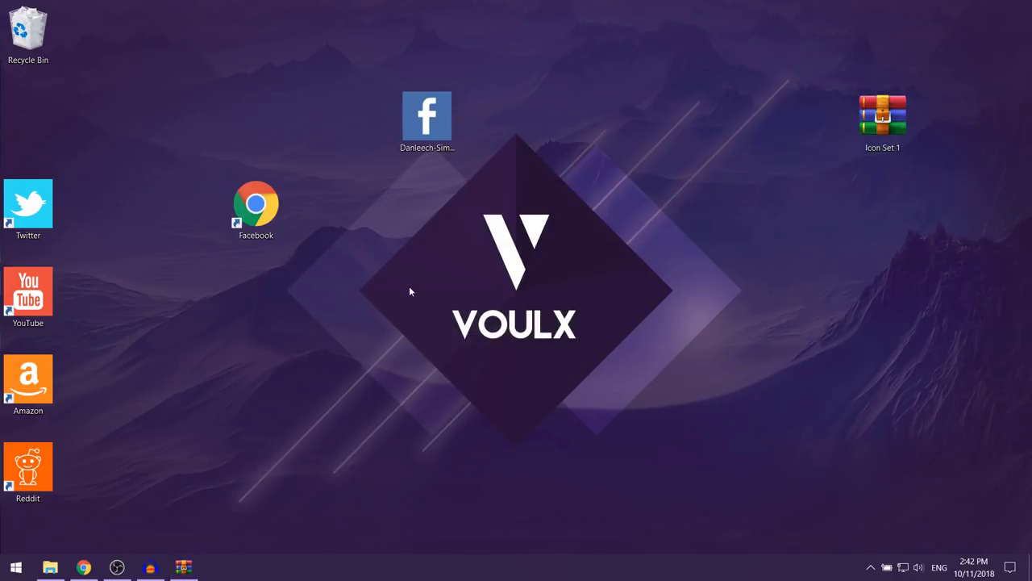
pyautogui.rightClick(256, 219)
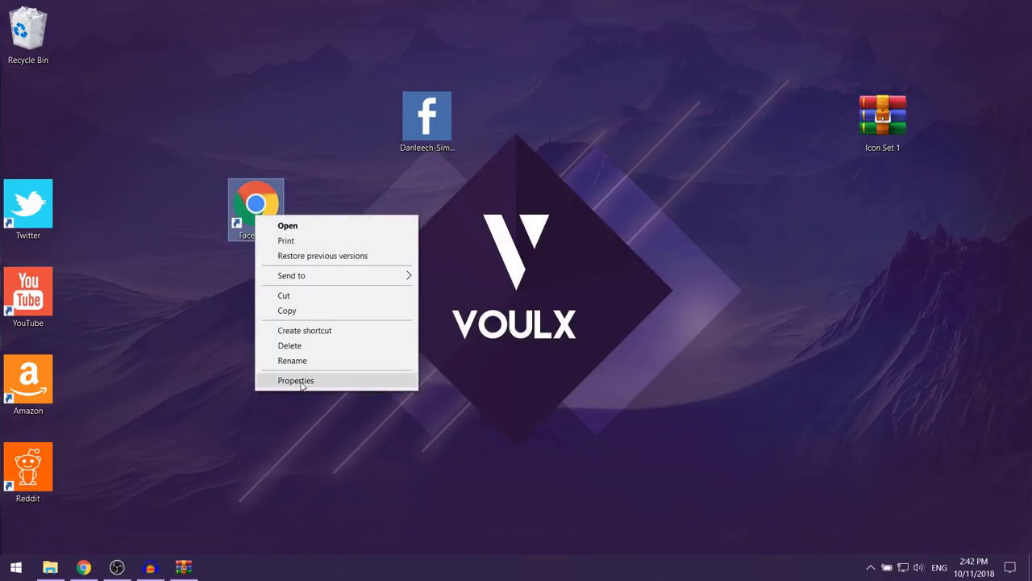
pyautogui.click(361, 383)
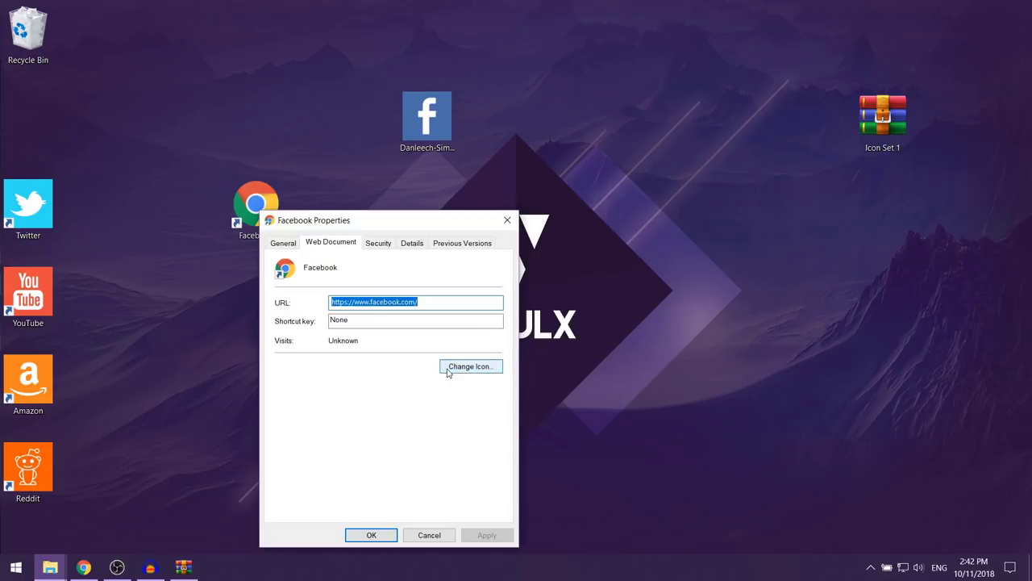
pyautogui.click(283, 243)
pyautogui.click(310, 245)
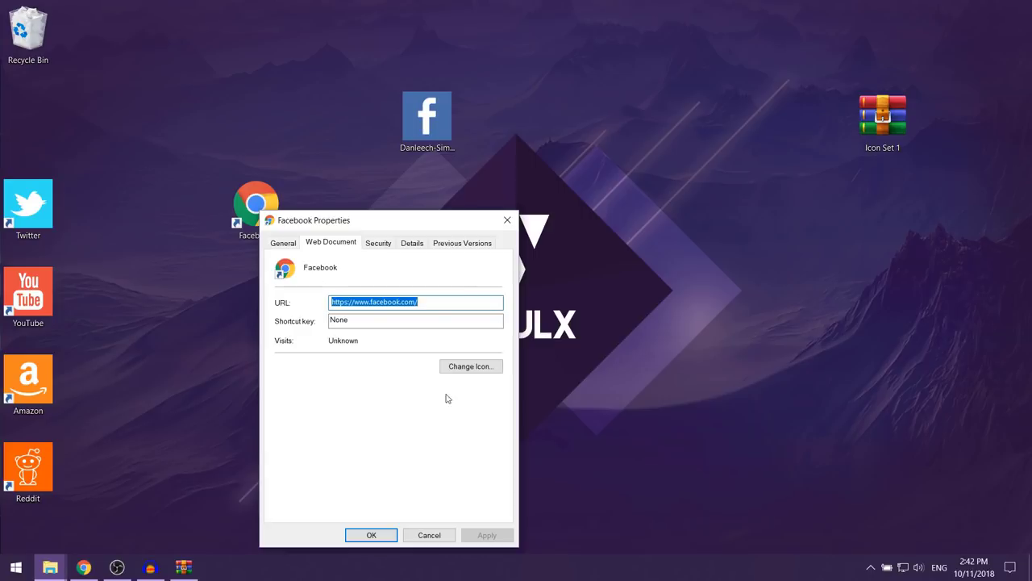
# Set the shortcut icon to Desktop\Danleech-Simple-Facebook and apply it
pyautogui.click(476, 369)
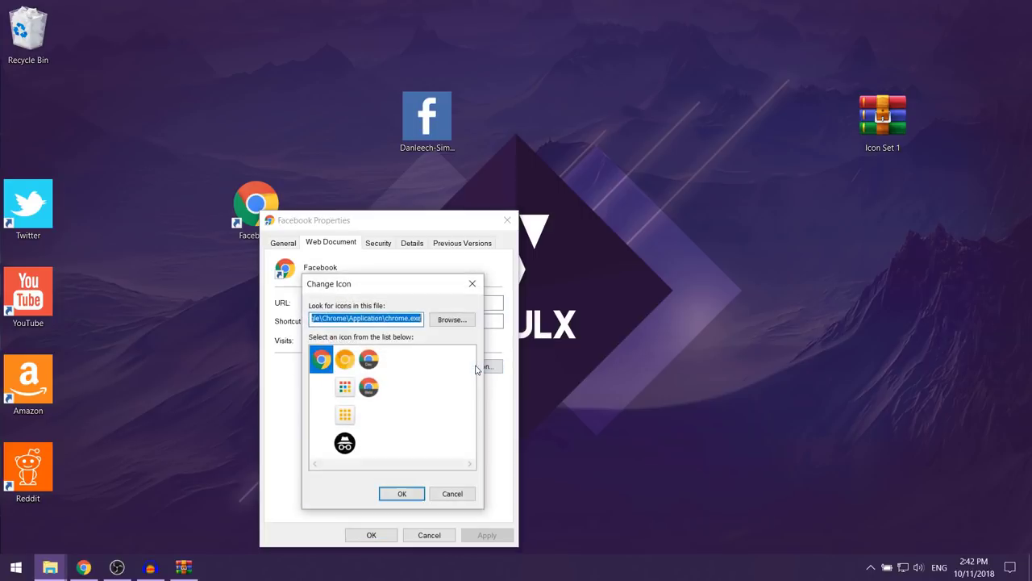
pyautogui.click(451, 319)
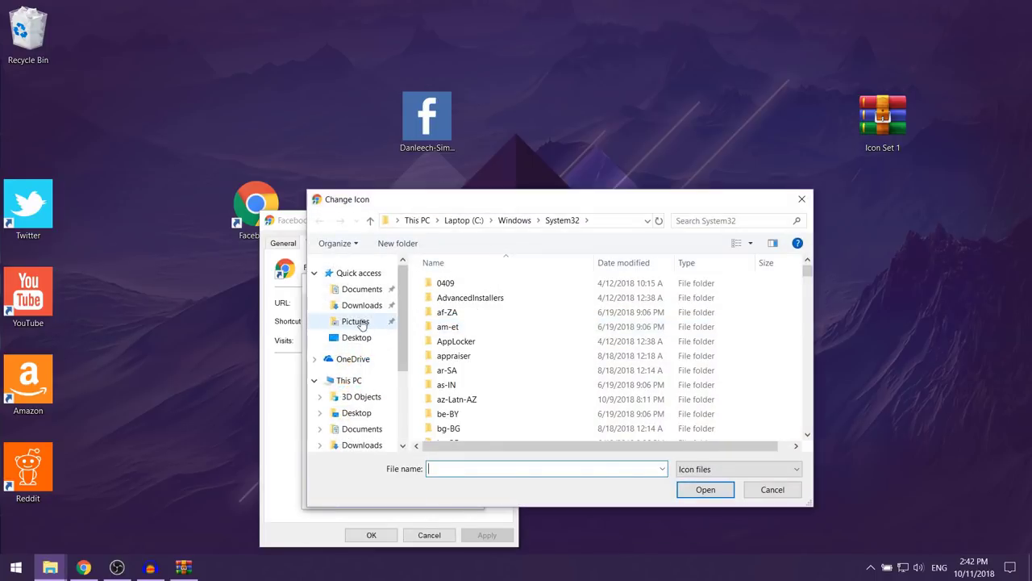
pyautogui.moveTo(401, 321); pyautogui.dragTo(401, 335)
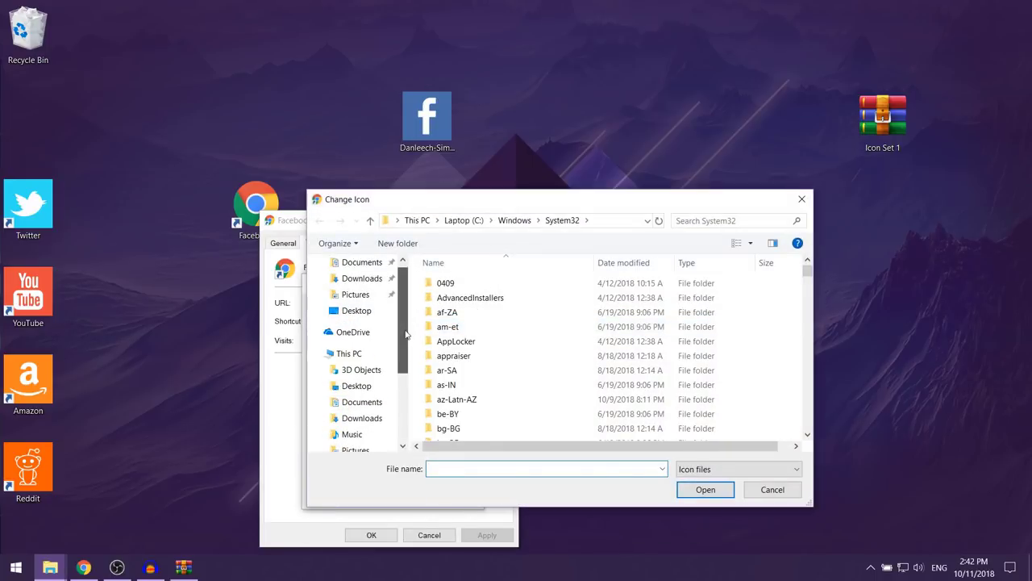
pyautogui.click(382, 387)
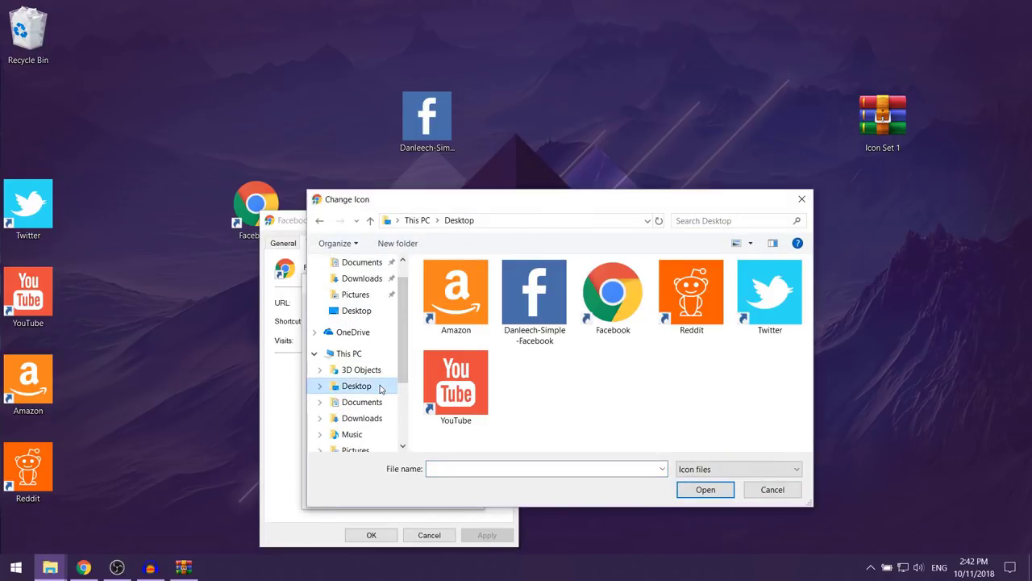
pyautogui.click(549, 304)
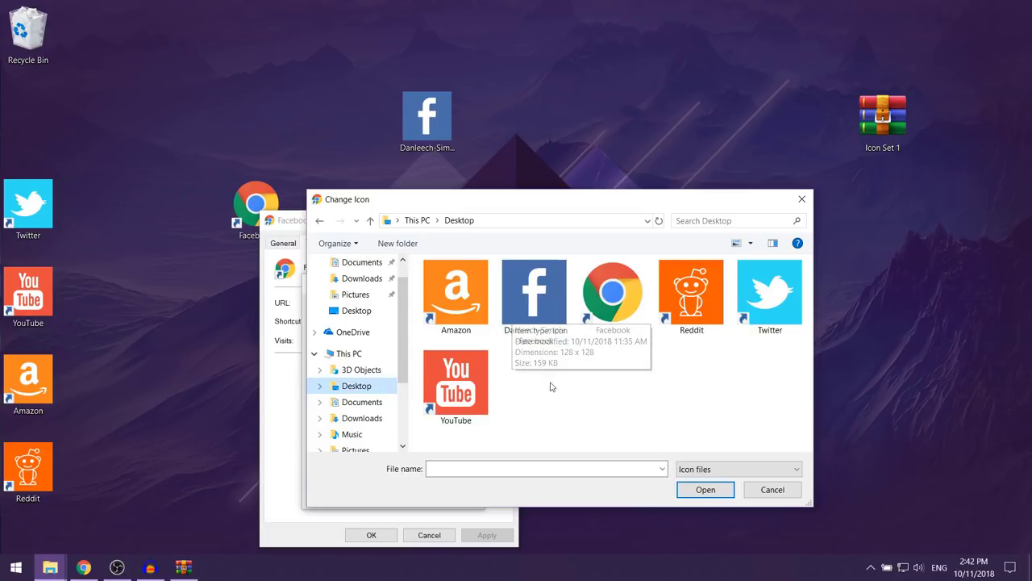
pyautogui.doubleClick(545, 324)
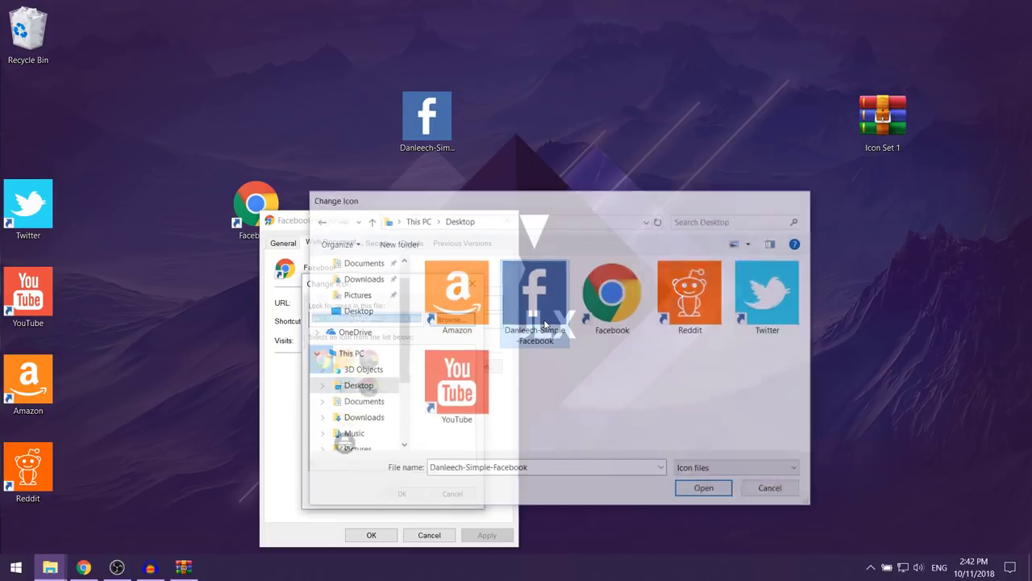
pyautogui.click(401, 494)
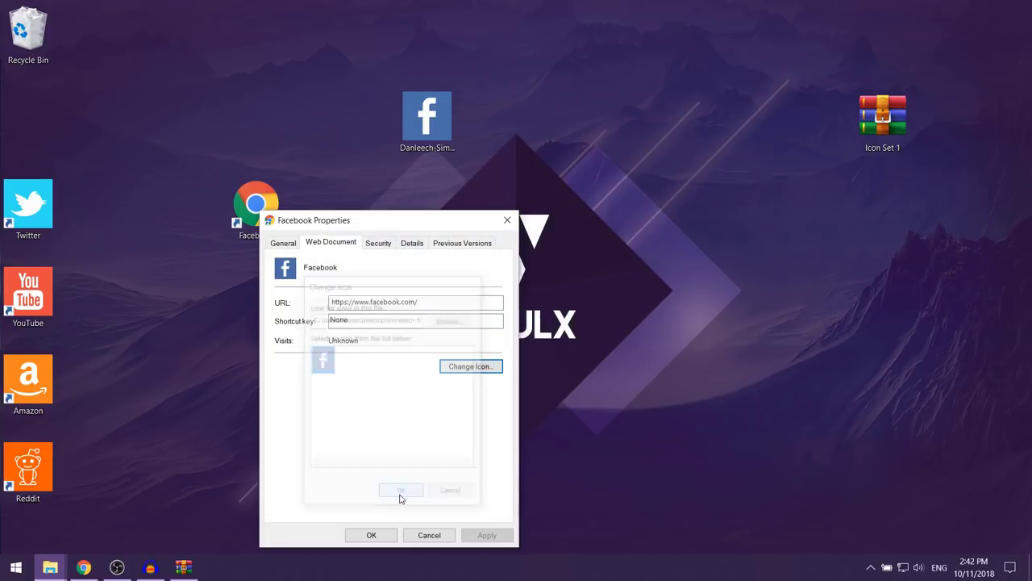
pyautogui.click(504, 538)
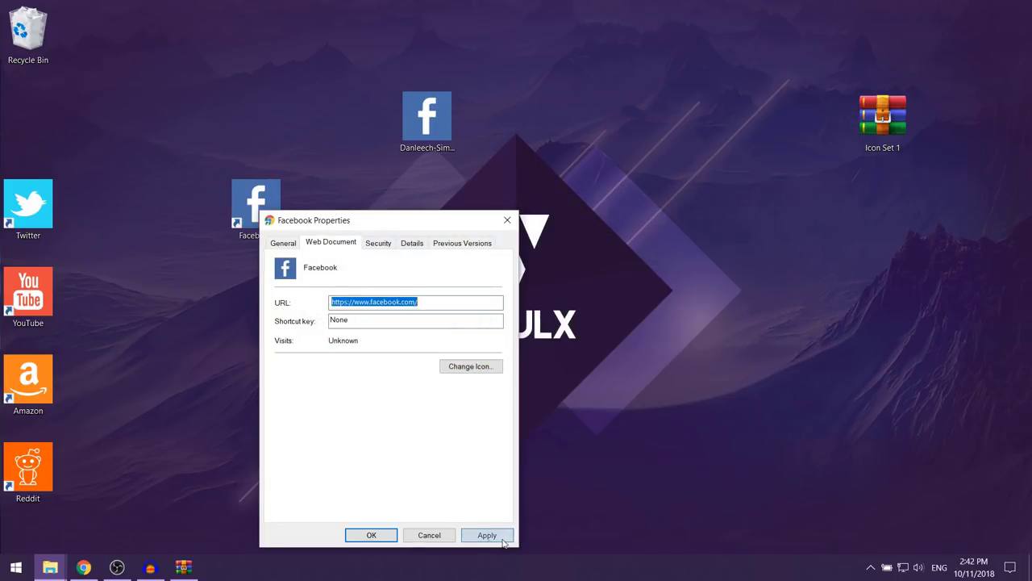
pyautogui.click(380, 536)
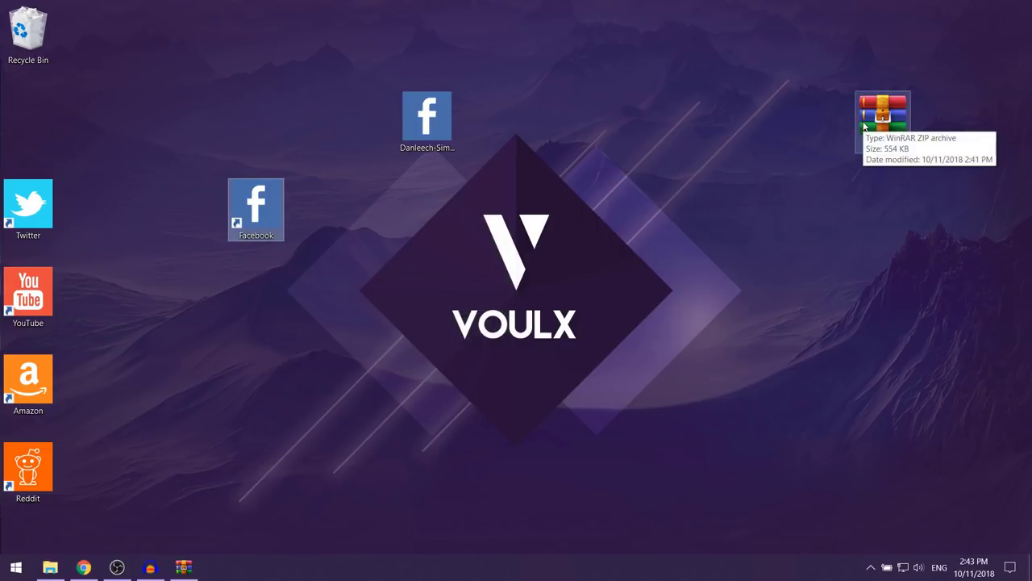
# Delete Icon Set 1.zip and the Danleech-Simple-Facebook icon file
pyautogui.click(882, 120)
pyautogui.click(428, 119)
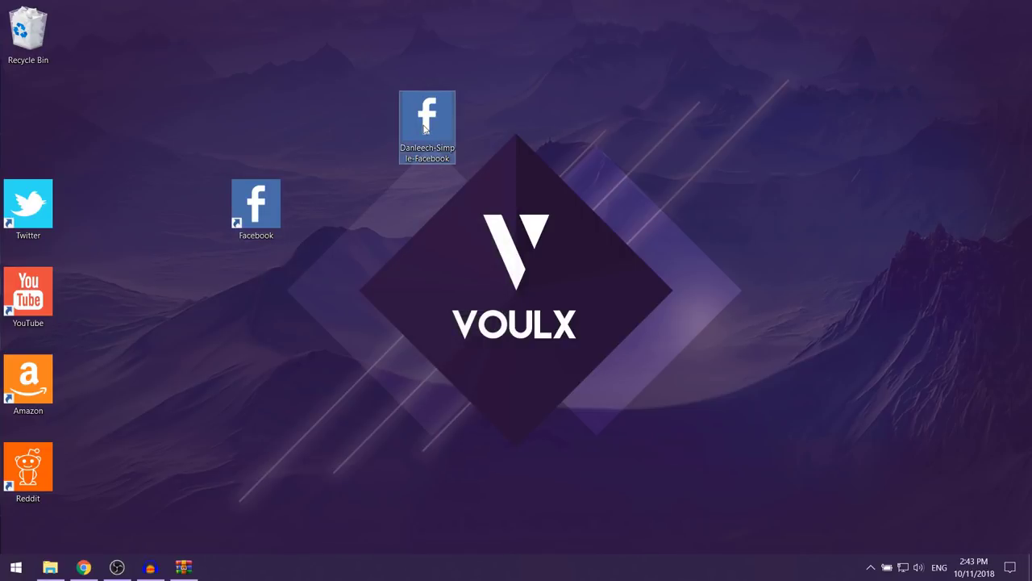
pyautogui.press('Delete')
# Move the Facebook shortcut above Twitter and confirm it opens facebook.com in Chrome
pyautogui.moveTo(255, 226); pyautogui.dragTo(113, 155)
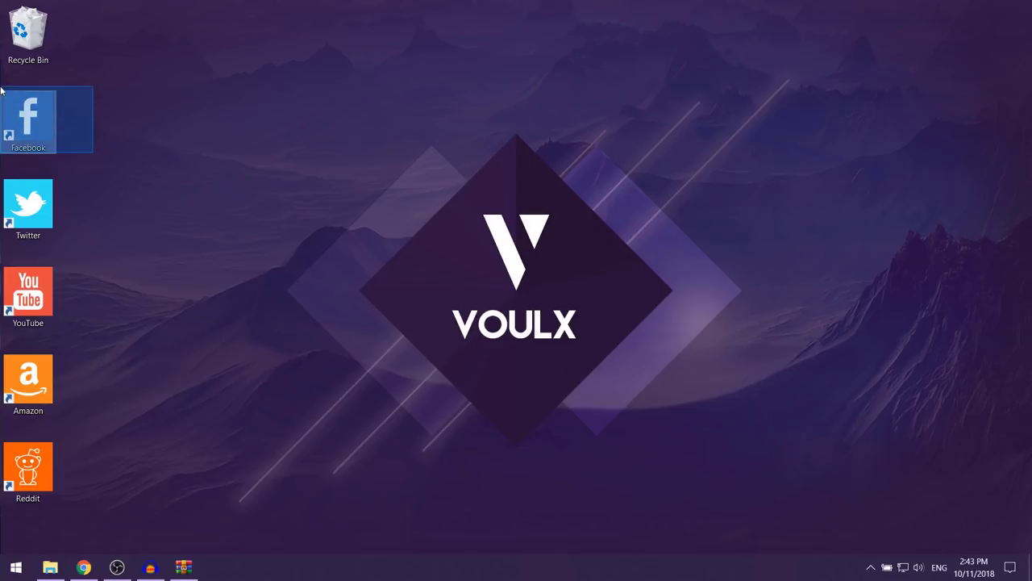
pyautogui.click(210, 166)
pyautogui.doubleClick(46, 117)
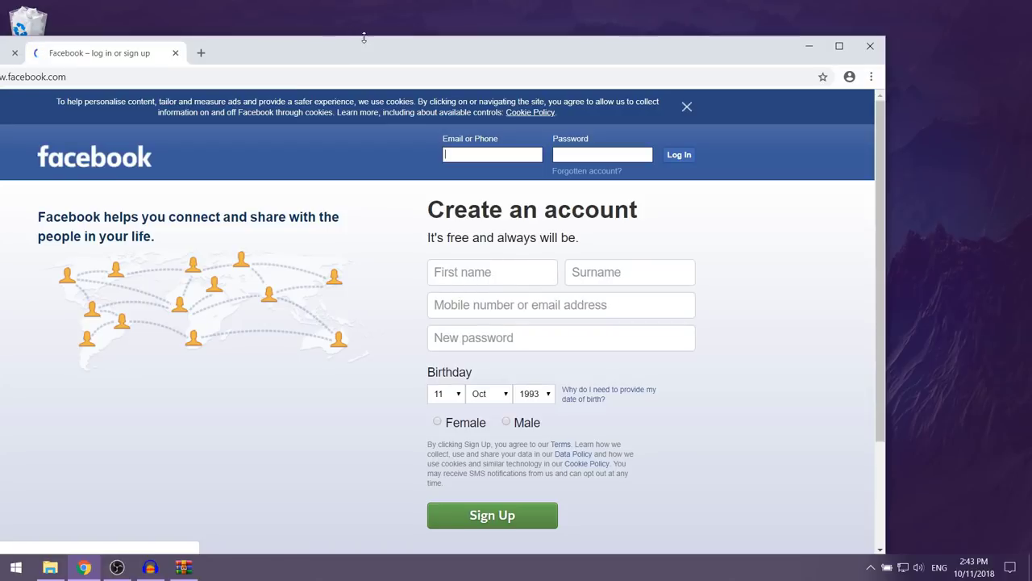
pyautogui.doubleClick(364, 42)
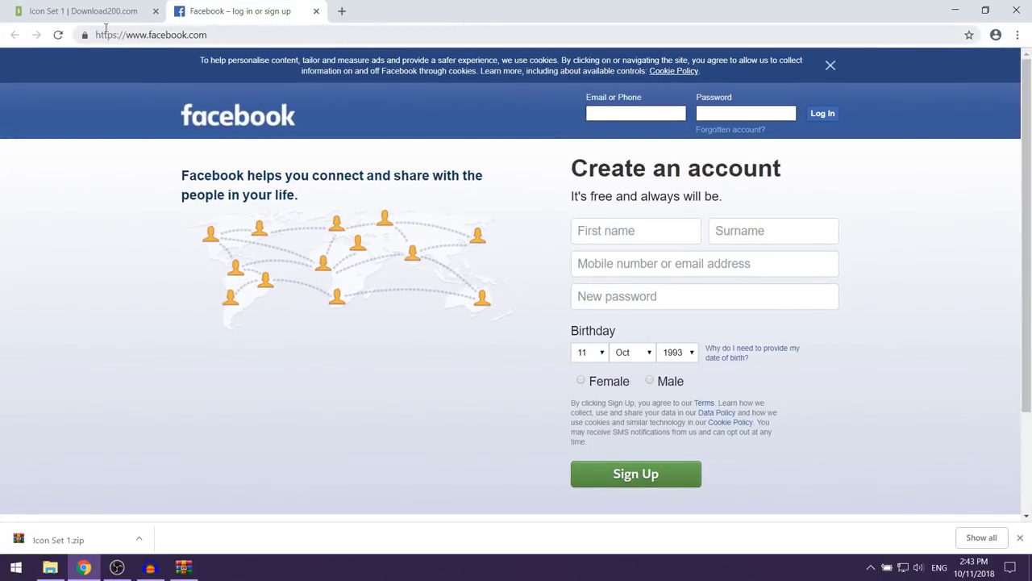
pyautogui.click(955, 10)
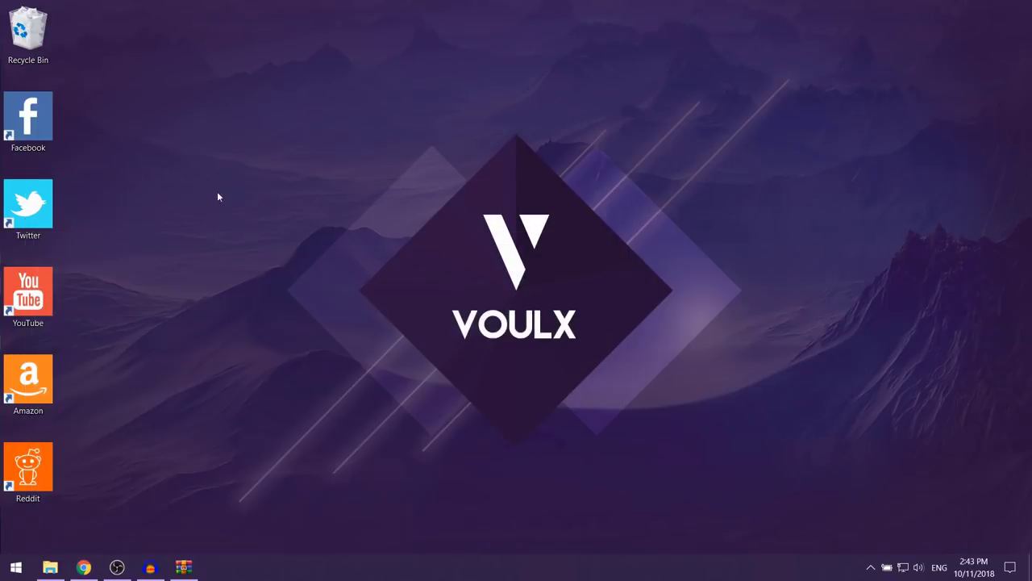